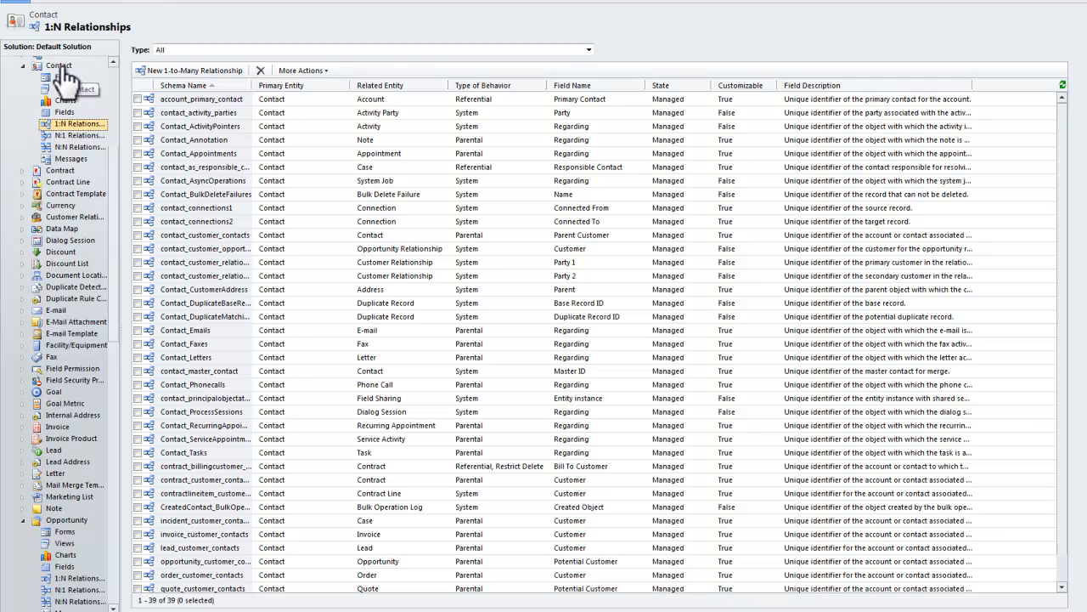
# Start a new 1-to-many relationship from the Contact entity with Case as the related entity
pyautogui.click(203, 69)
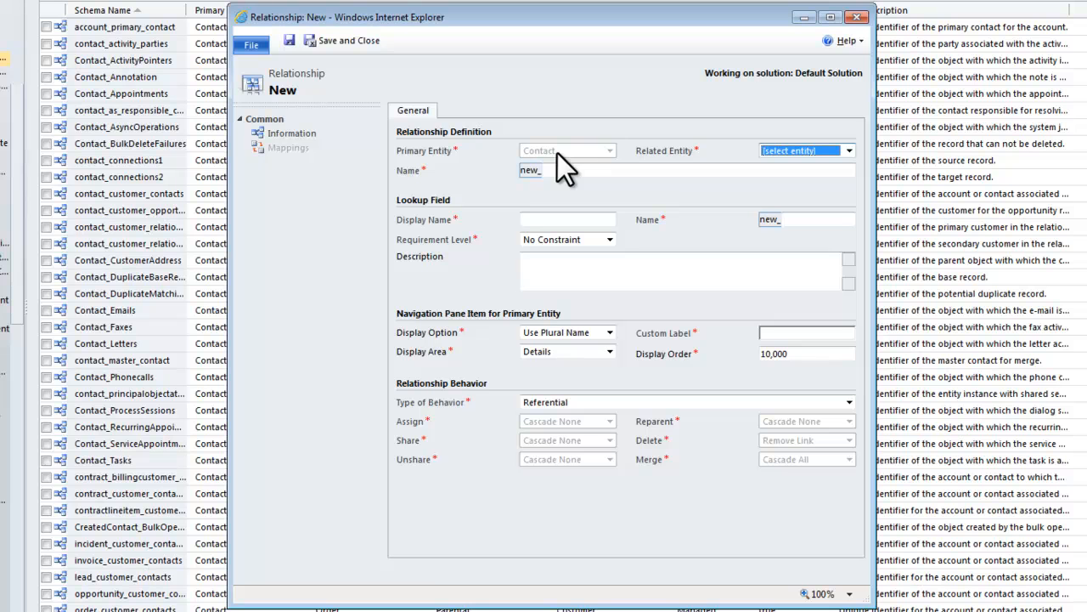
pyautogui.click(850, 150)
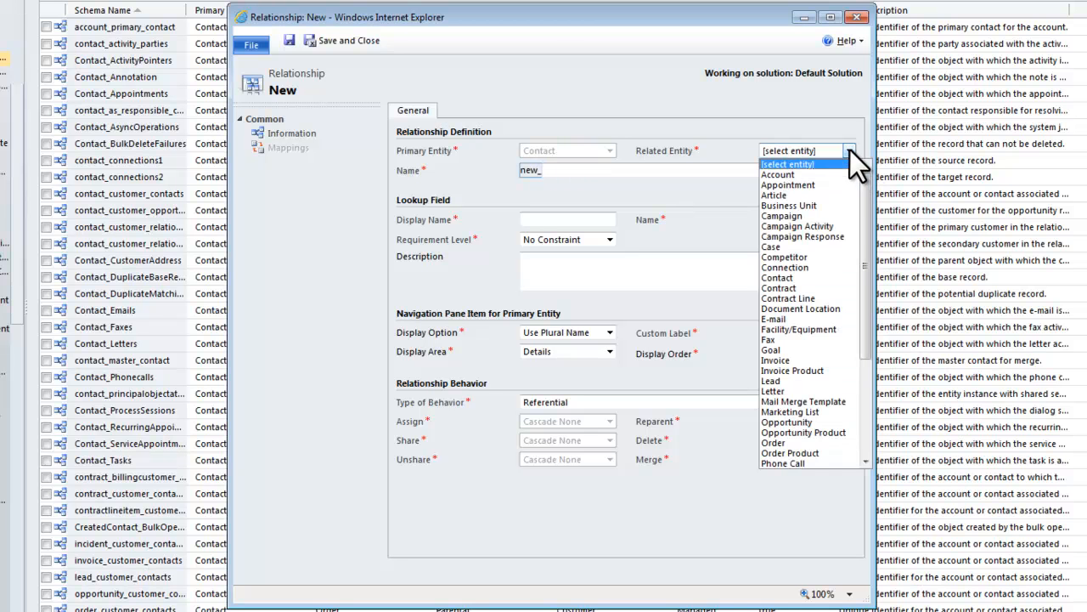
pyautogui.click(780, 246)
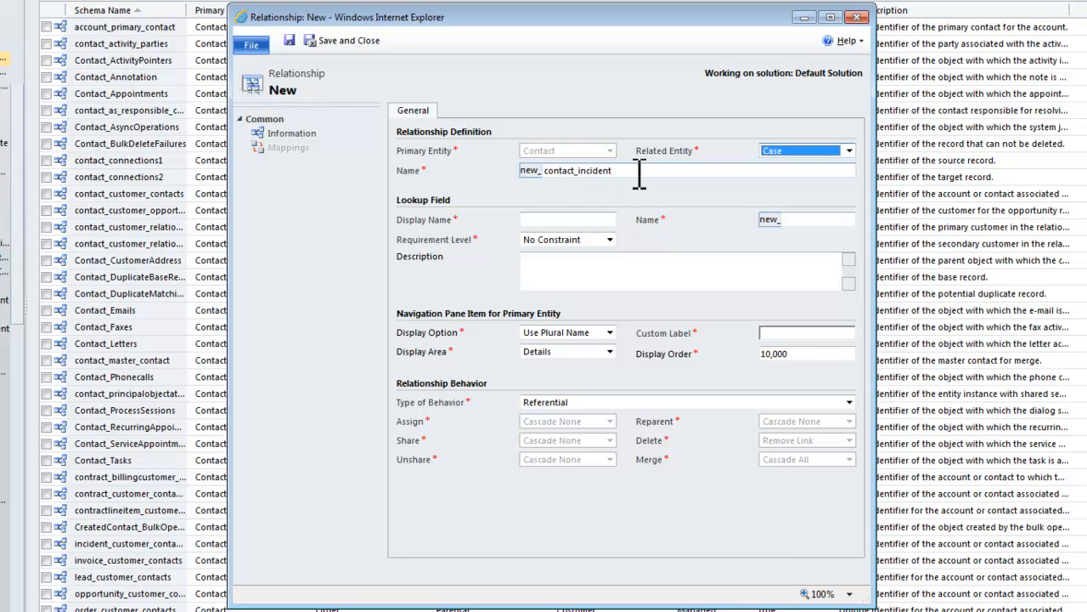
# Define the relationship's lookup field with the display name "Primary Contact" and the requirement level Business Required
pyautogui.click(567, 223)
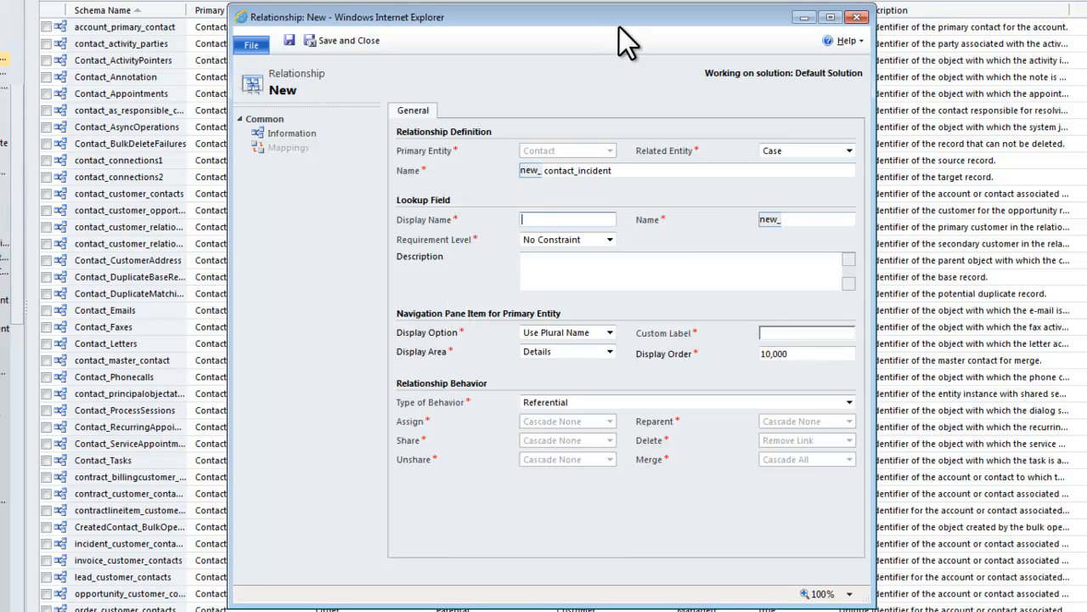
pyautogui.write('Primary COntact')
pyautogui.press('Left')
pyautogui.press('Left')
pyautogui.press('Left')
pyautogui.press('Left')
pyautogui.press('Left')
pyautogui.press('BackSpace')
pyautogui.write('o')
pyautogui.click(609, 240)
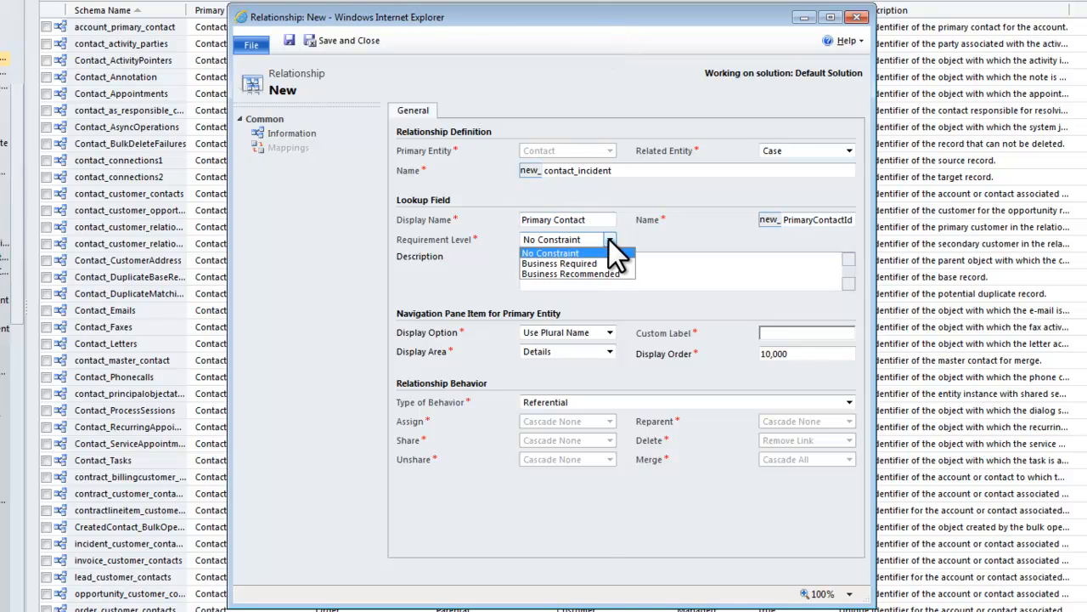
pyautogui.click(595, 264)
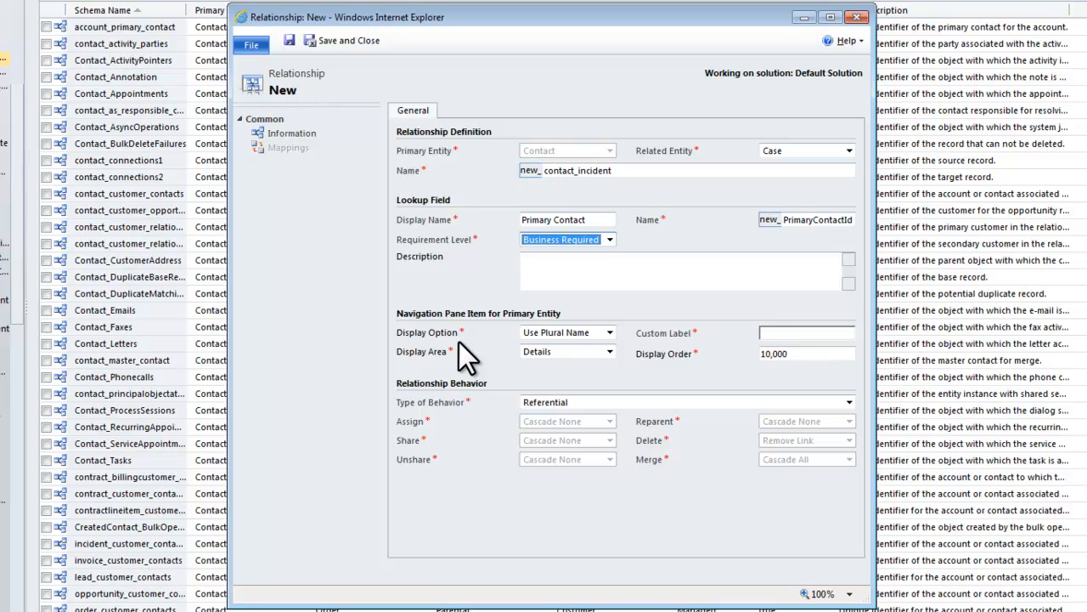
# Set the primary entity's navigation item to use the custom label "Cases Responsible For" in the Service display area
pyautogui.click(611, 332)
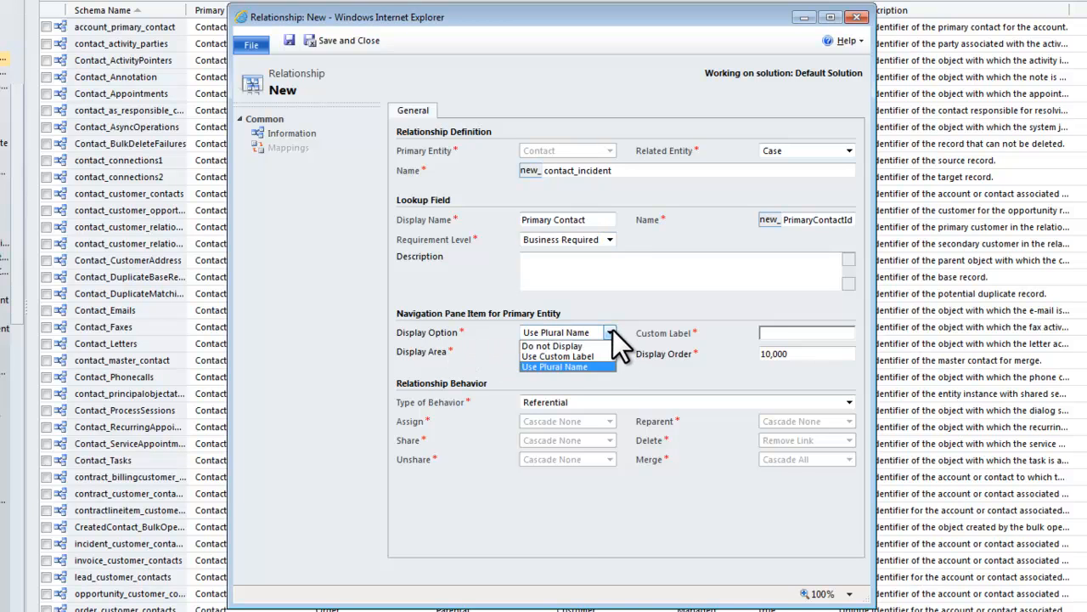
pyautogui.click(611, 332)
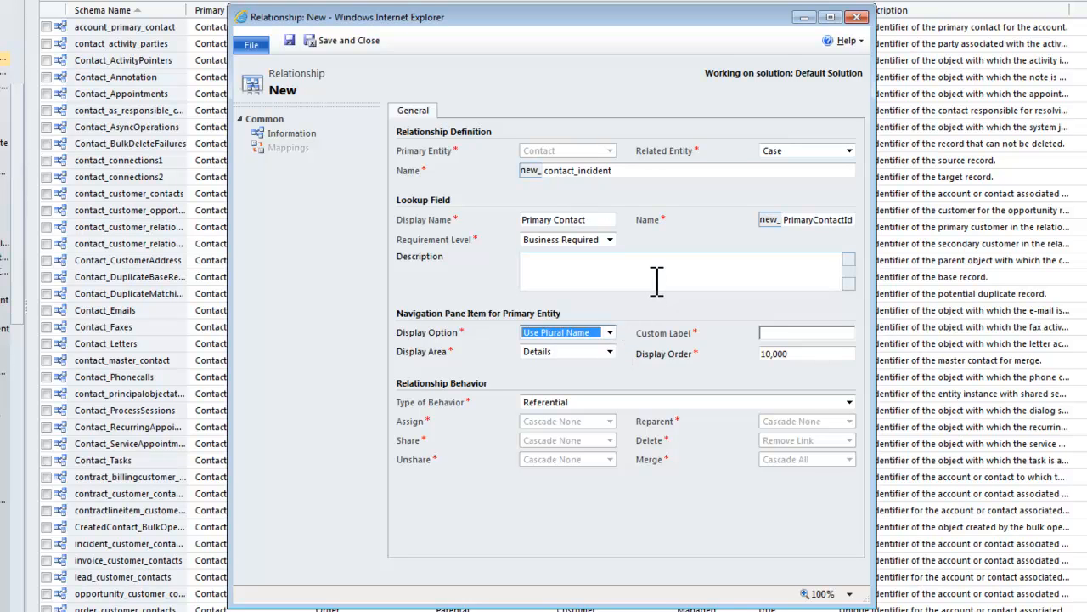
pyautogui.click(610, 331)
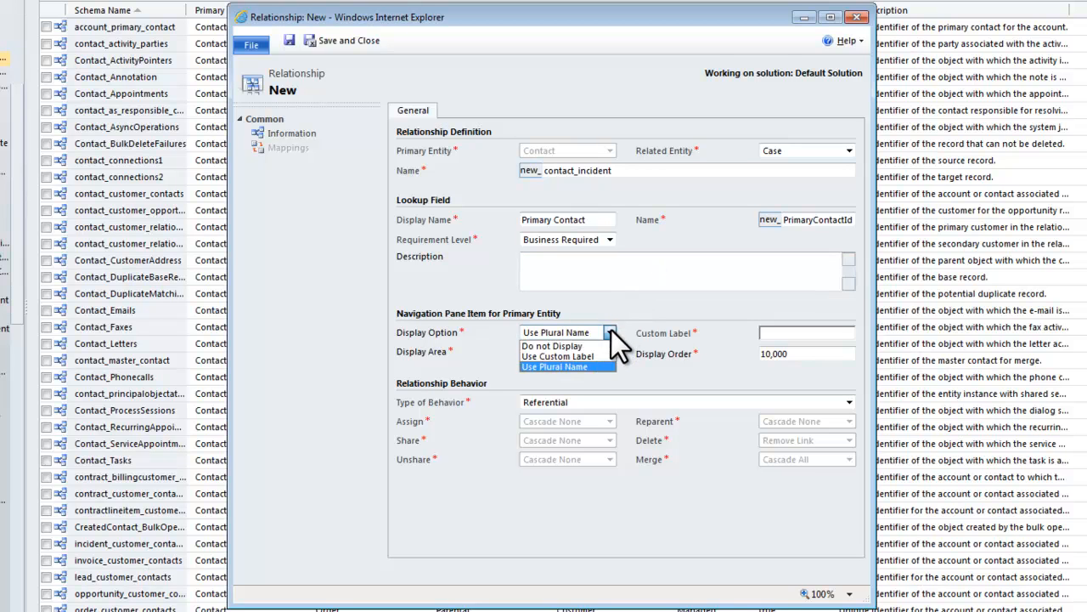
pyautogui.click(584, 356)
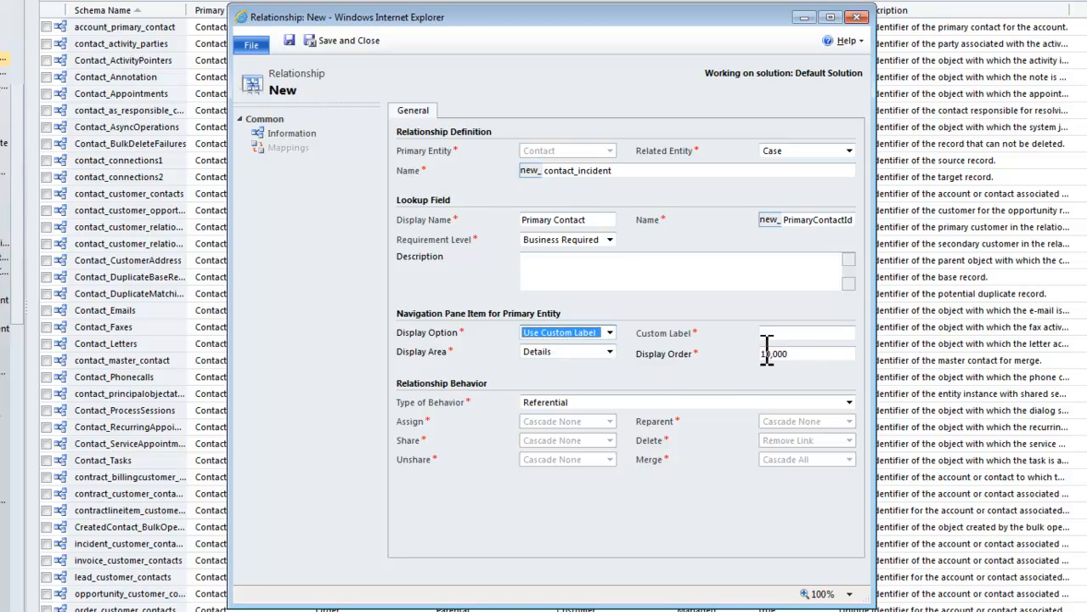
pyautogui.click(609, 351)
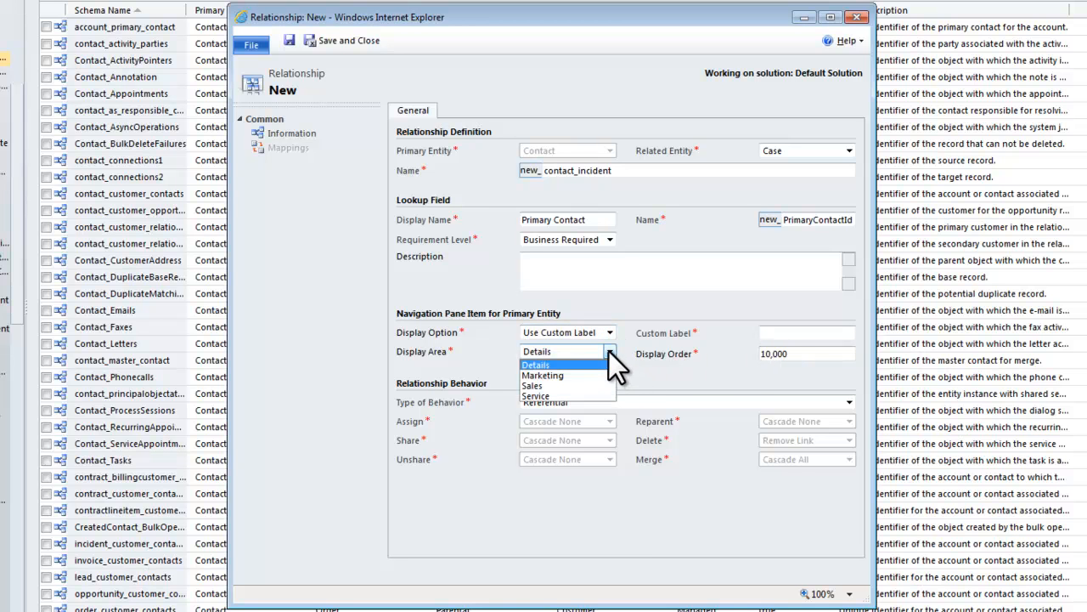
pyautogui.click(549, 395)
pyautogui.click(790, 333)
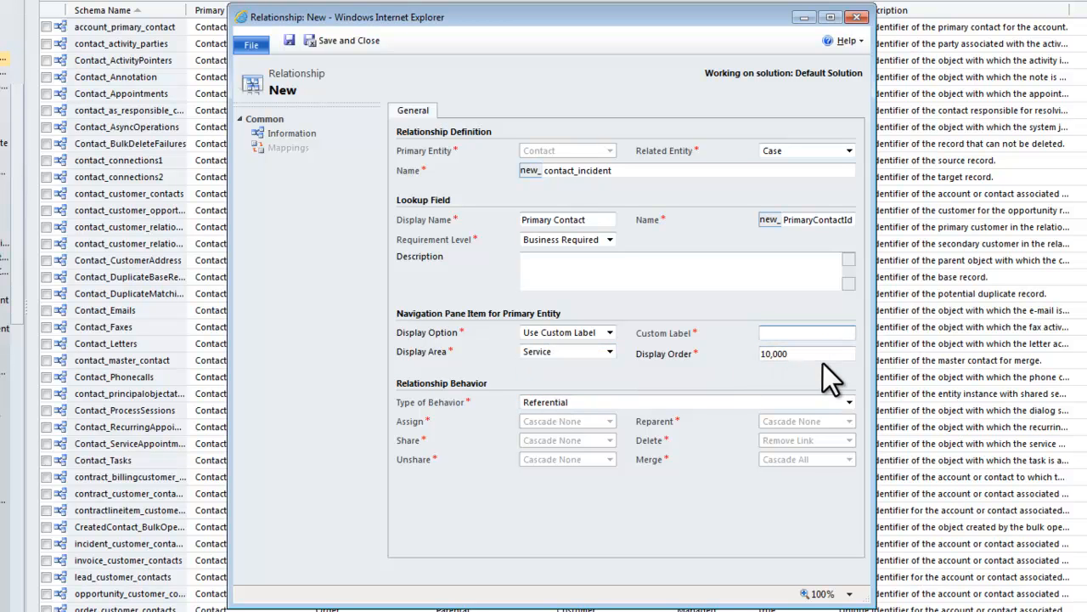
pyautogui.write('Cases Responsible For')
# Set the relationship behavior to Referential, Restrict Delete, and save and close the relationship
pyautogui.click(848, 402)
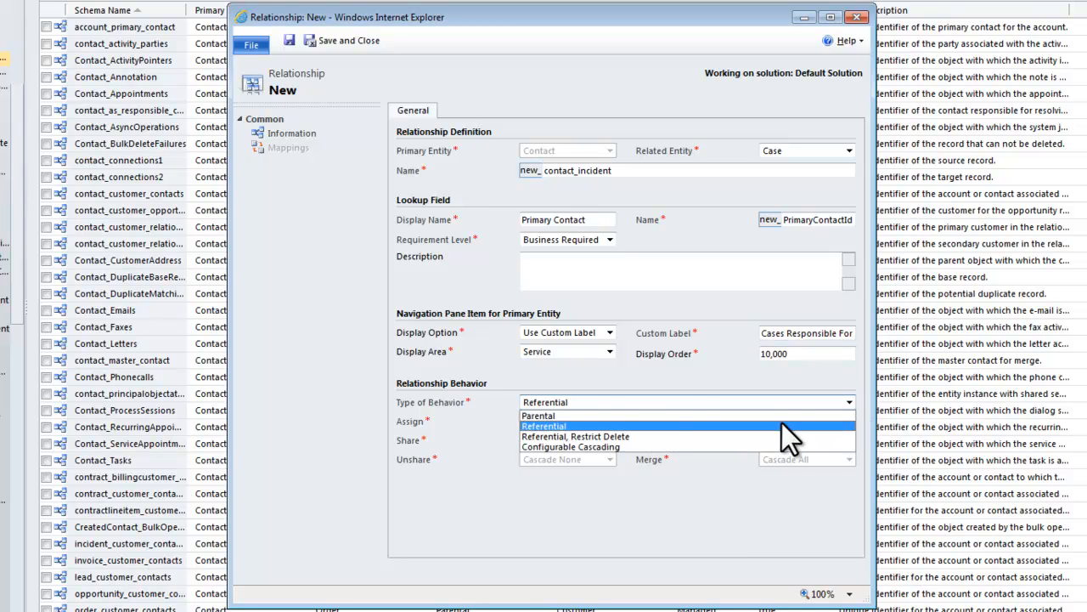
pyautogui.click(615, 438)
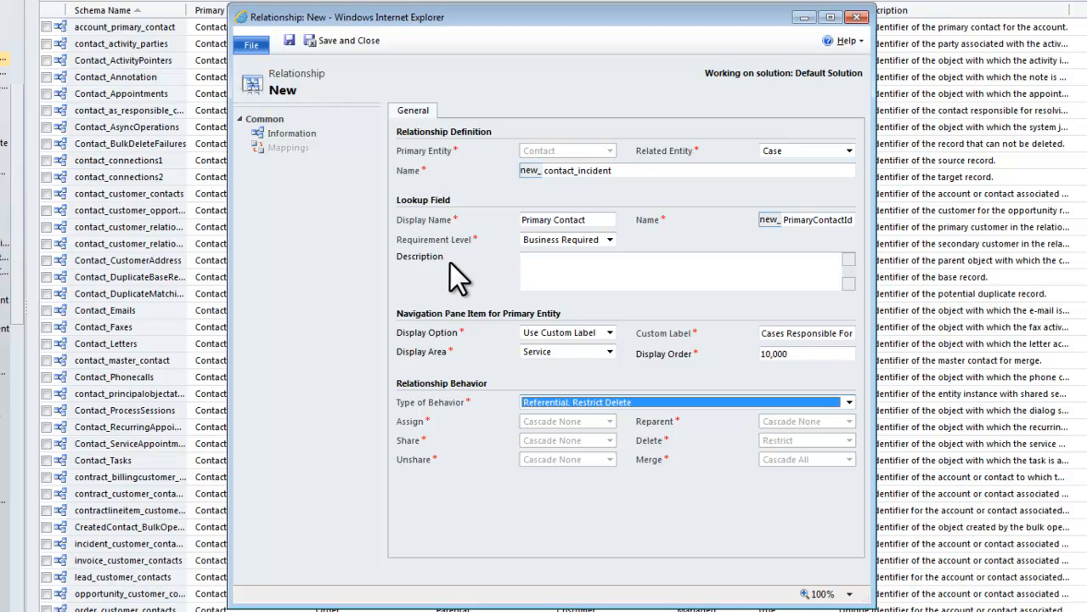
pyautogui.click(352, 41)
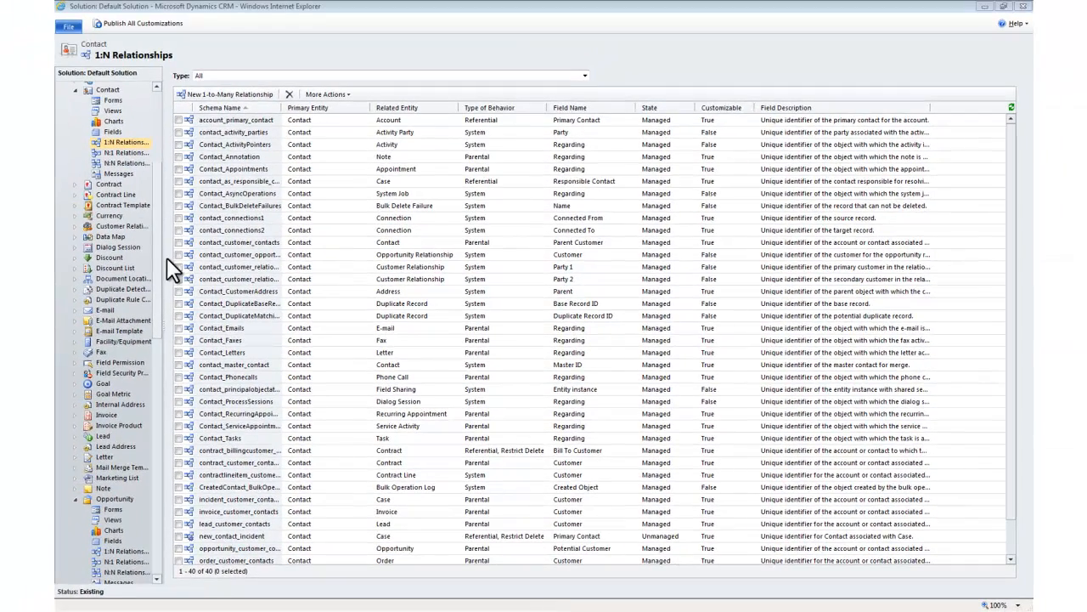
# Add the Responsible Contact field above Subject on the Case entity's main form, and save and close the form
pyautogui.click(156, 87)
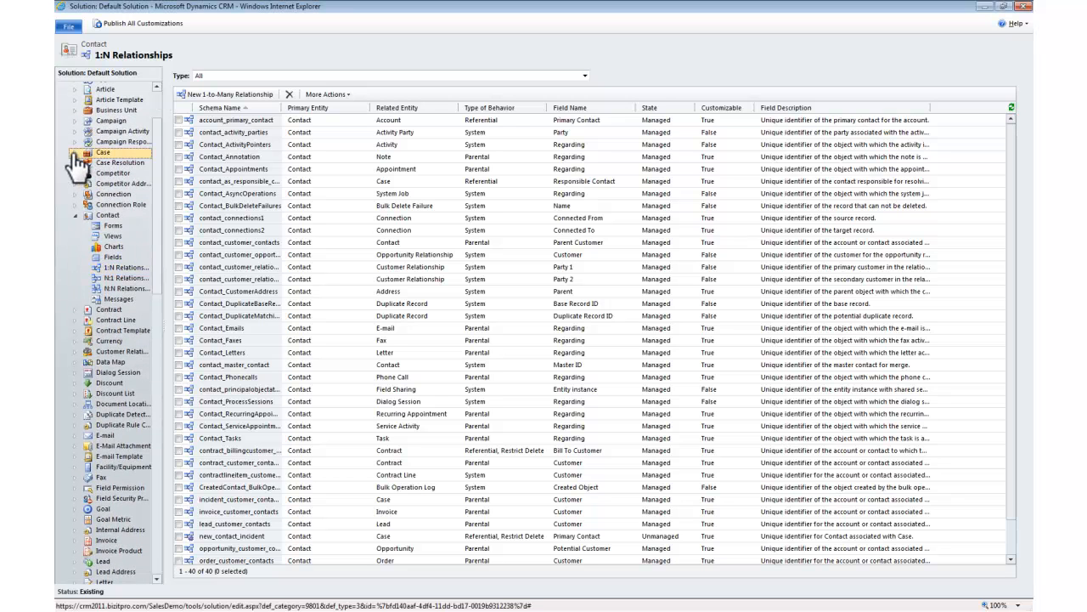
pyautogui.click(97, 154)
pyautogui.click(102, 163)
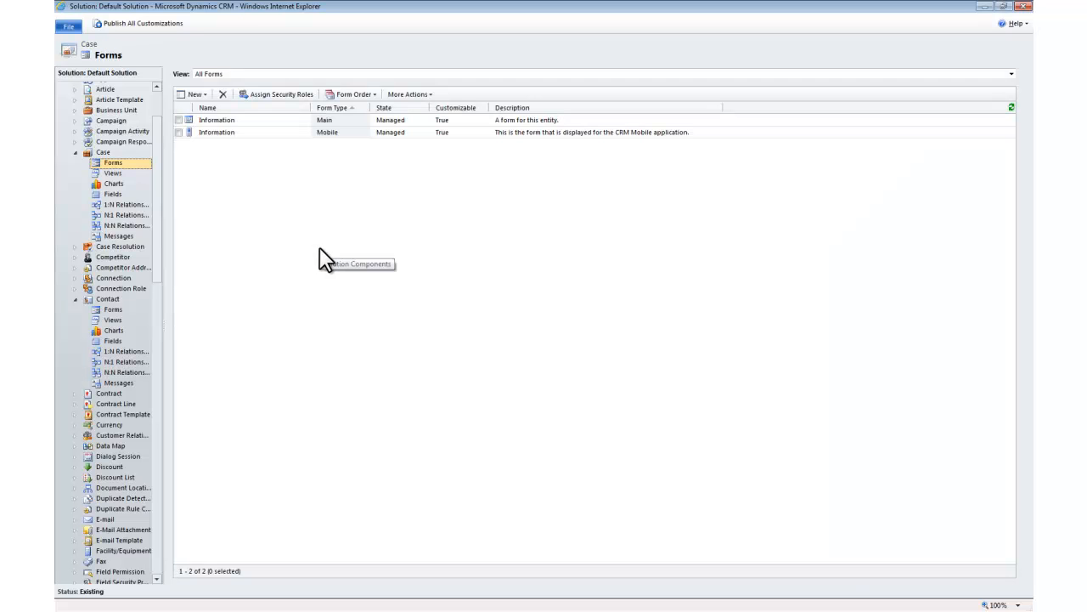
pyautogui.doubleClick(289, 120)
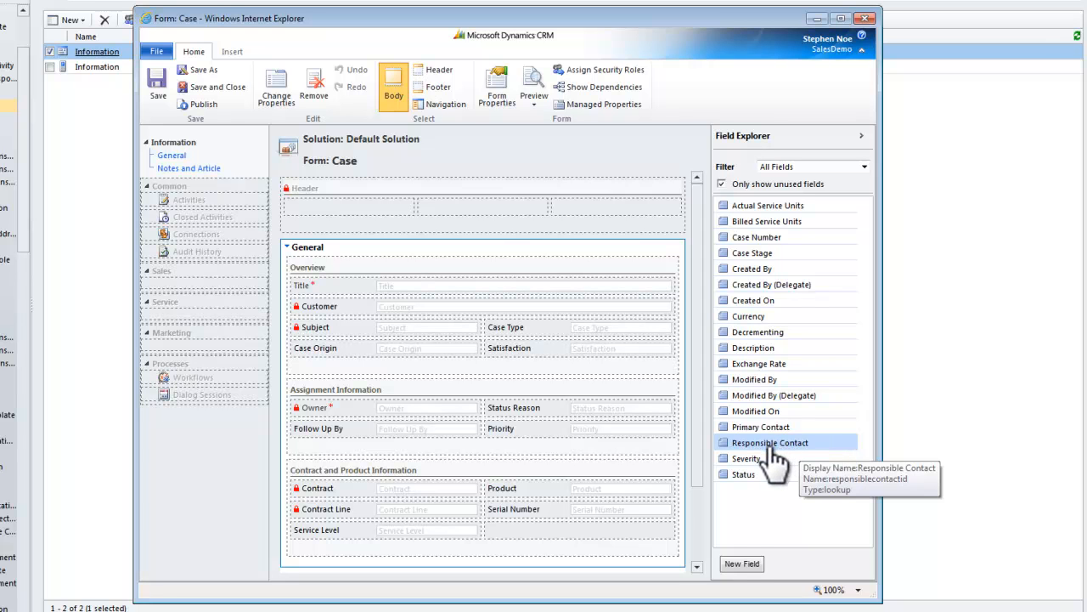
pyautogui.moveTo(772, 449); pyautogui.dragTo(375, 326)
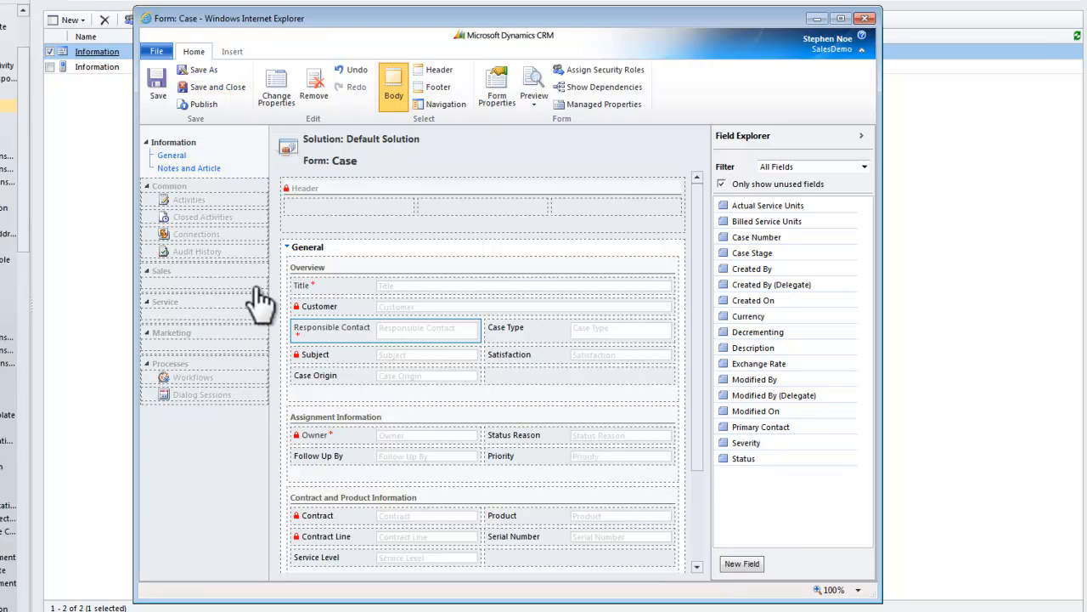
pyautogui.click(222, 85)
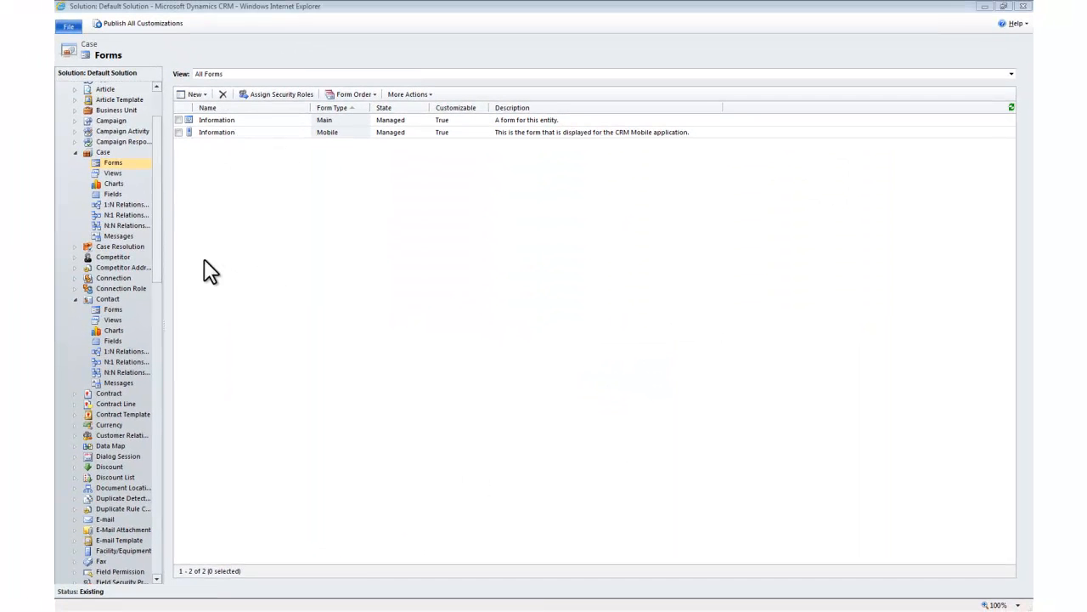
# Open the new_contact_incident relationship among the Case entity's N:1 relationships
pyautogui.click(125, 219)
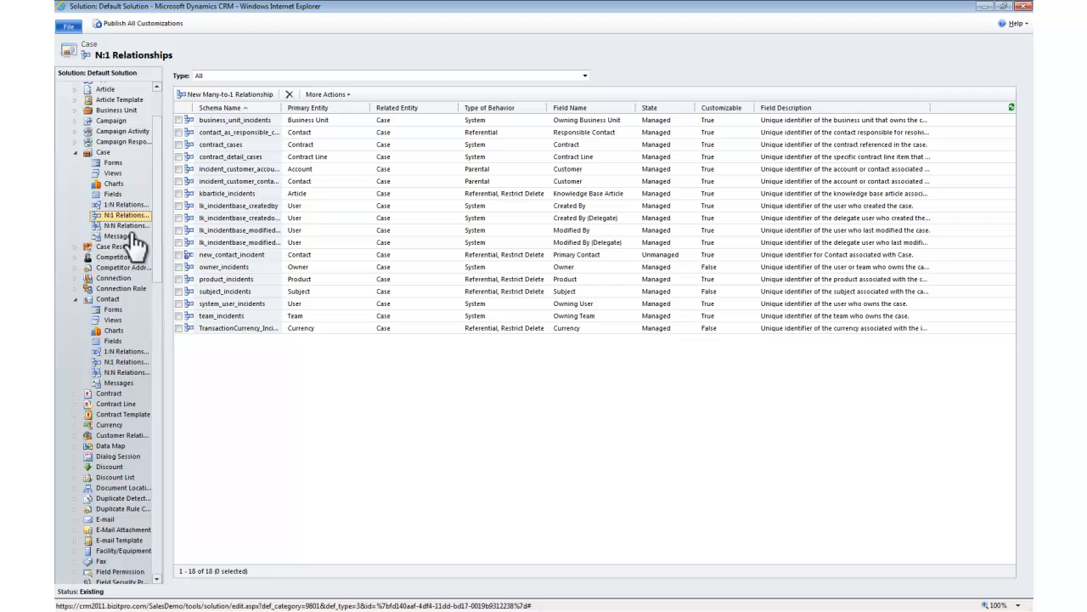
pyautogui.click(267, 254)
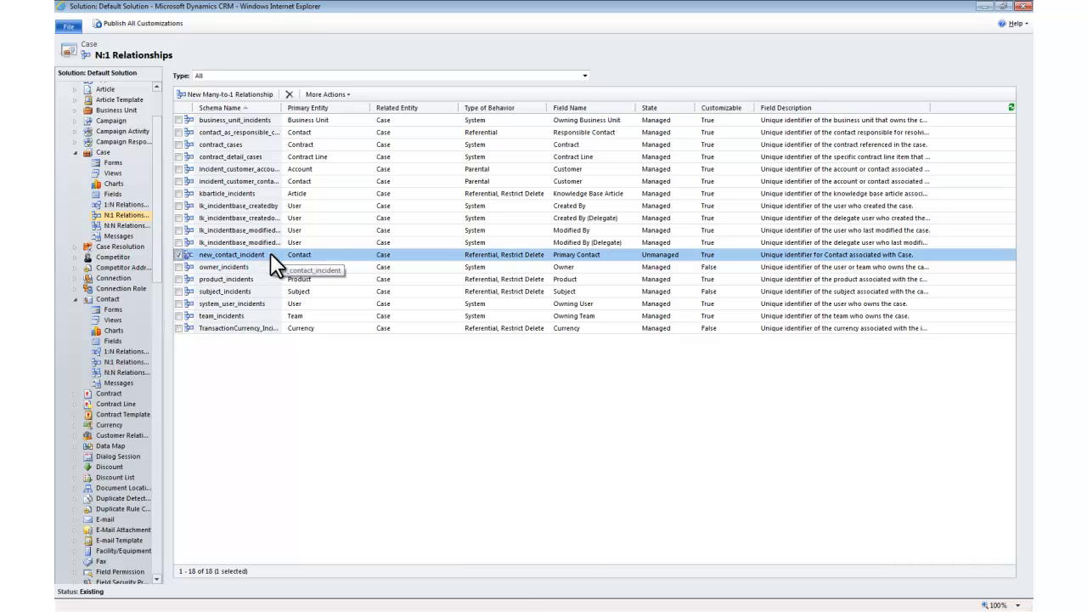
pyautogui.doubleClick(422, 255)
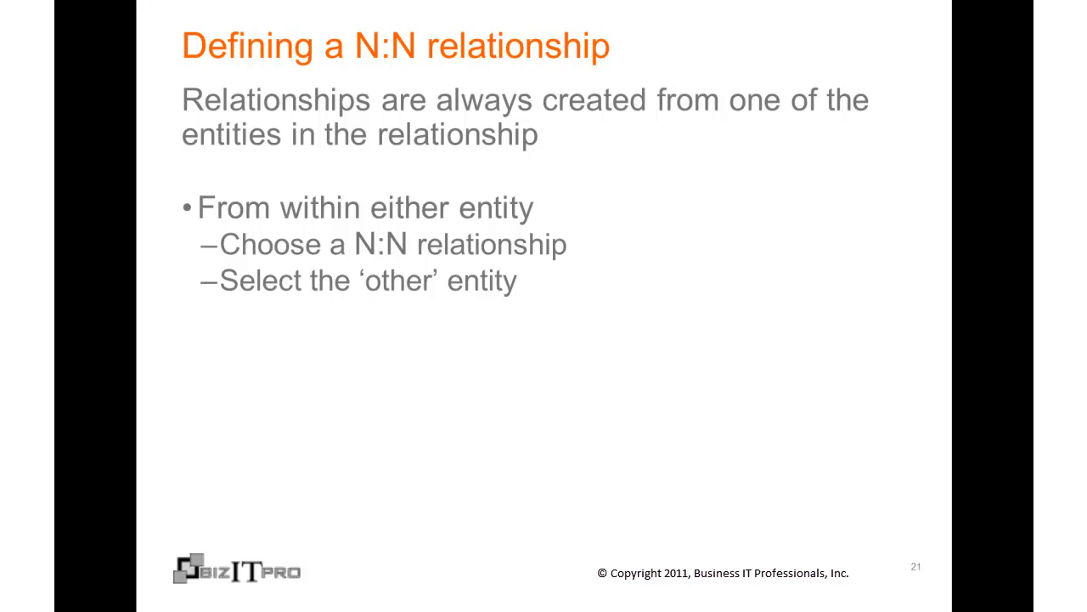
pyautogui.click(696, 498)
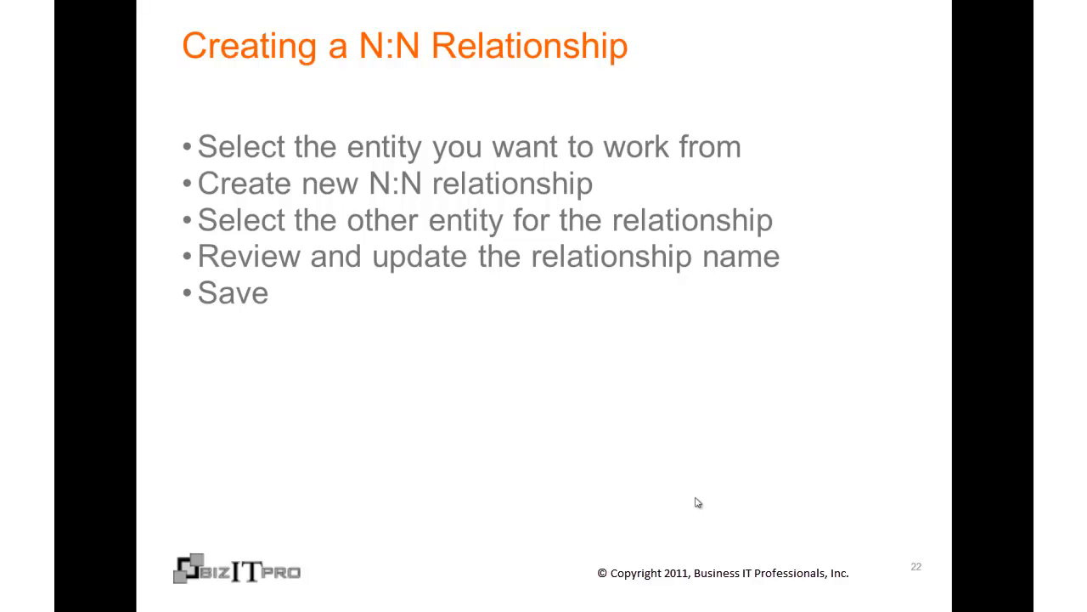
pyautogui.click(696, 498)
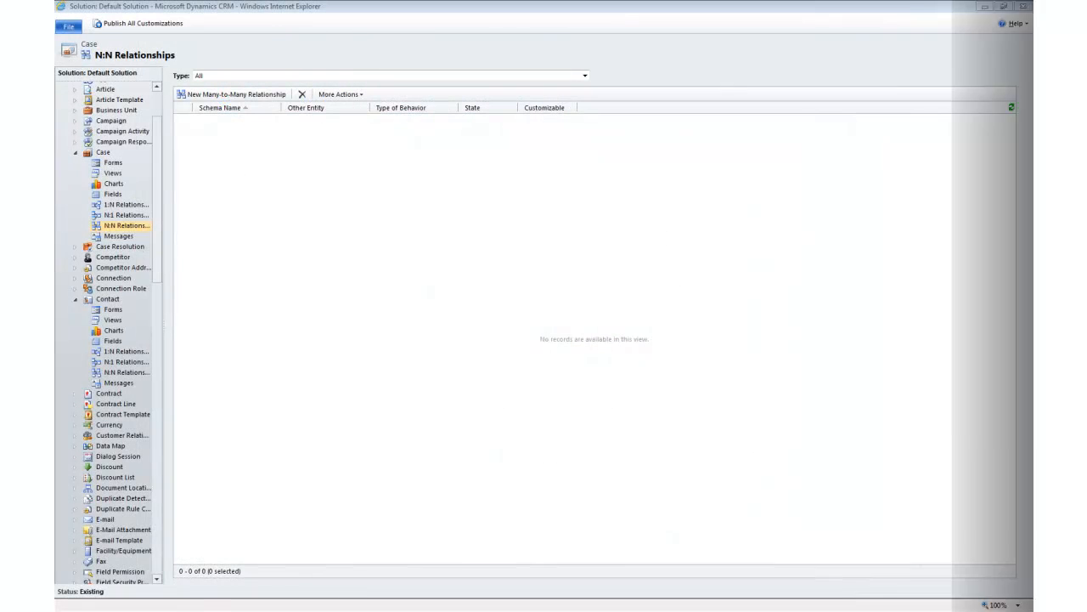
# Start a new many-to-many relationship from the Case entity with Article as the other entity
pyautogui.click(136, 228)
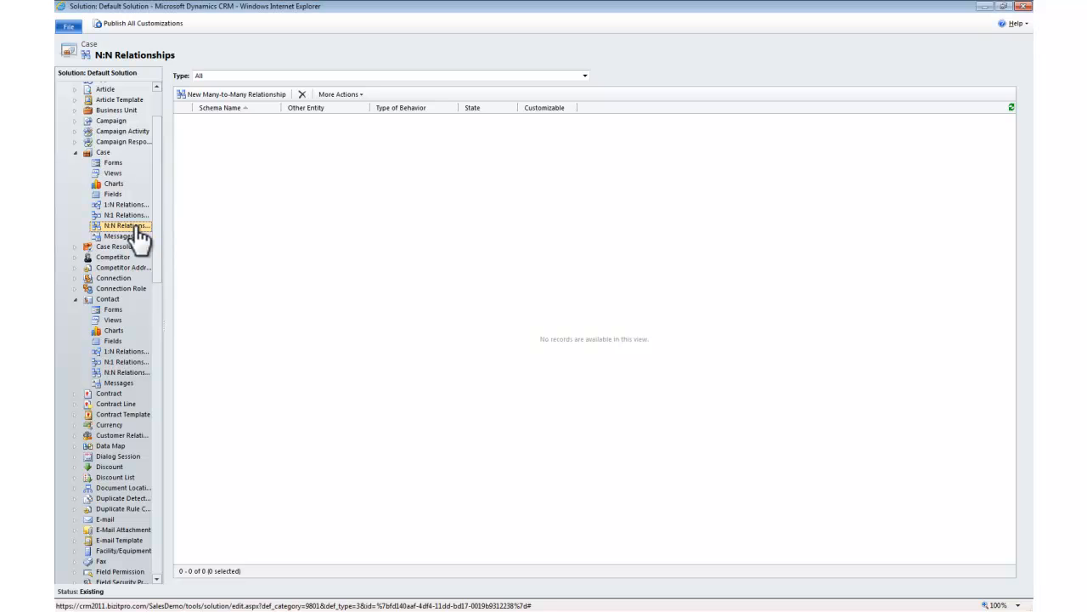
pyautogui.click(240, 95)
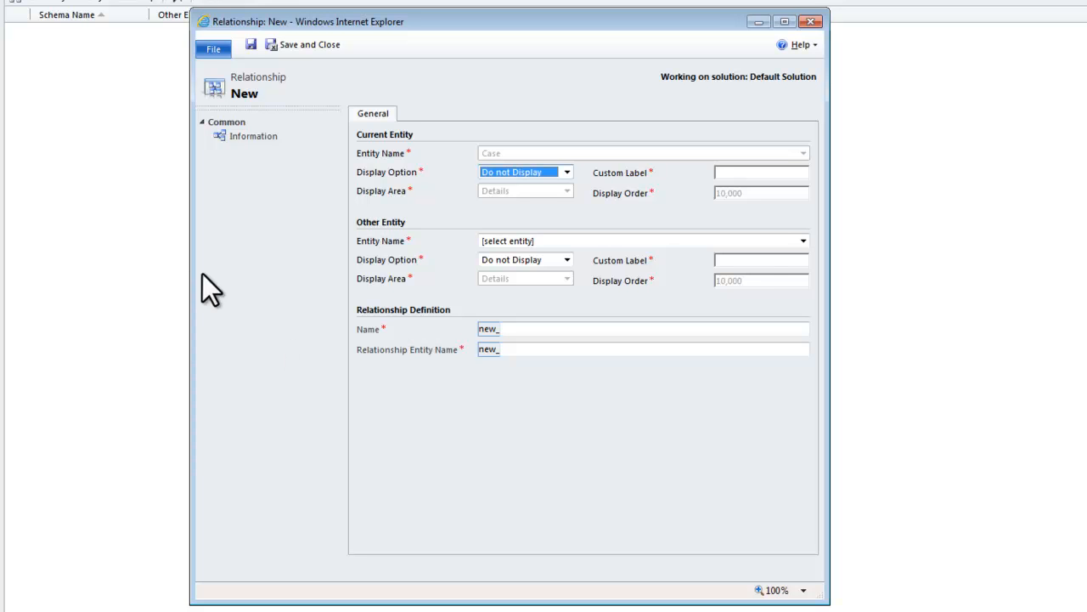
pyautogui.click(806, 244)
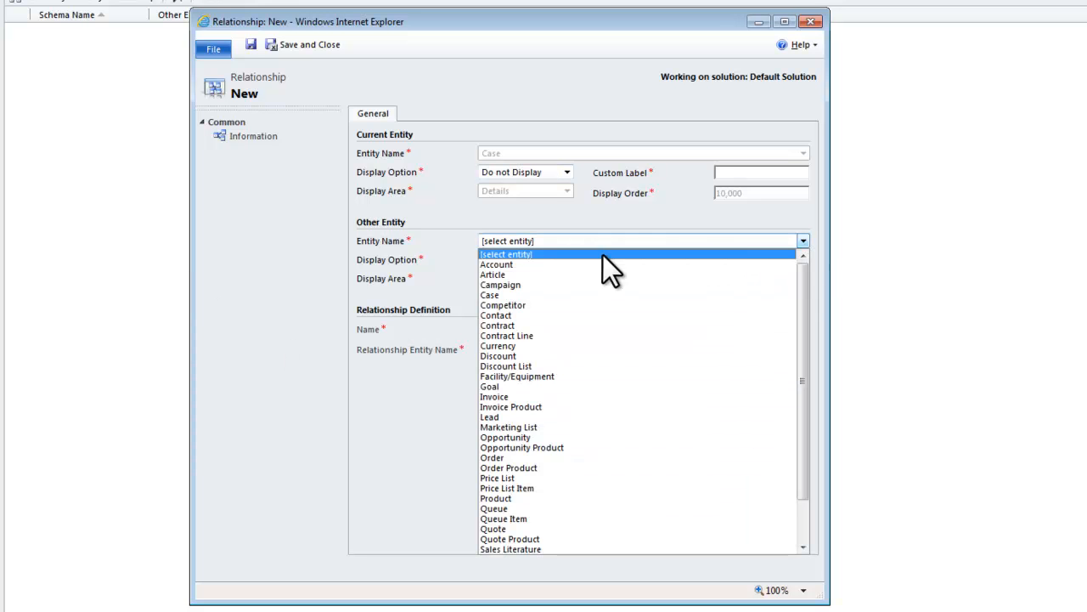
pyautogui.click(516, 273)
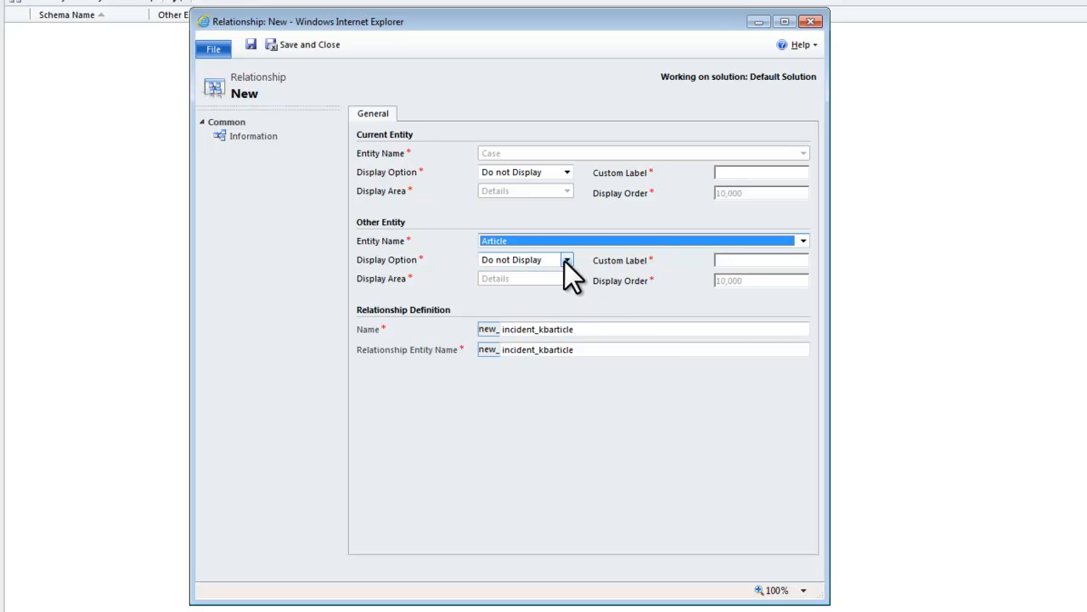
# Display the other entity with the custom label "KB Articles" in the Service area, and save and close the relationship
pyautogui.click(566, 261)
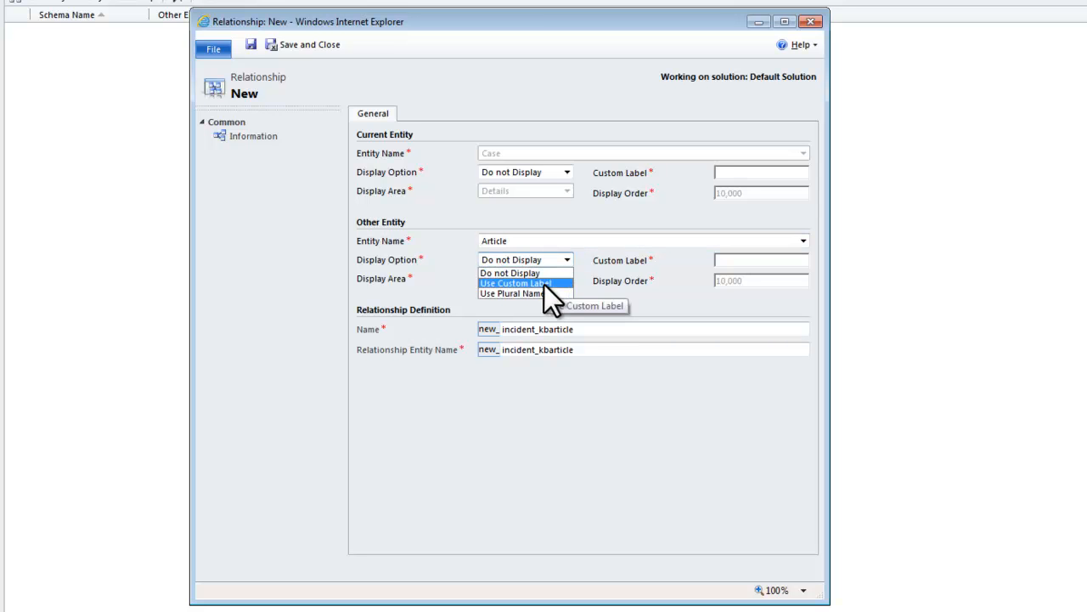
pyautogui.click(544, 284)
pyautogui.click(741, 261)
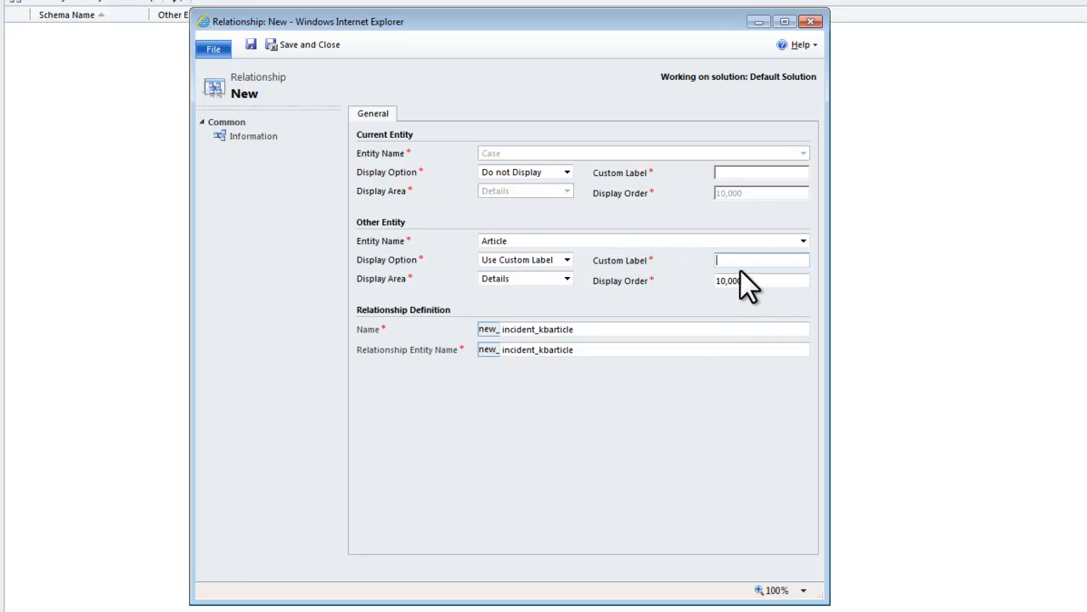
pyautogui.write('KB Articles')
pyautogui.click(567, 279)
pyautogui.click(506, 320)
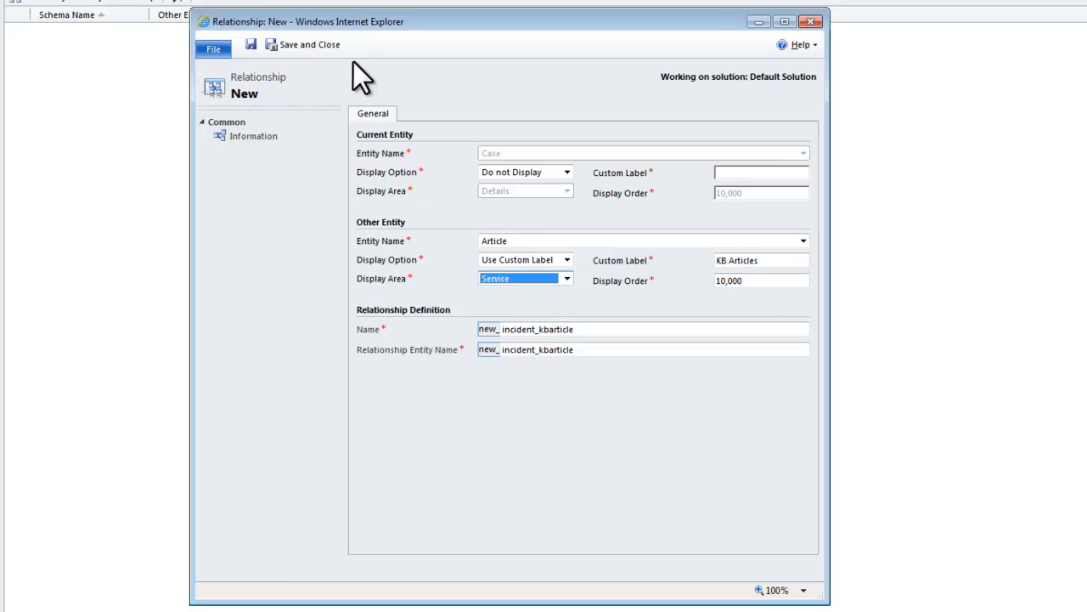
pyautogui.click(310, 47)
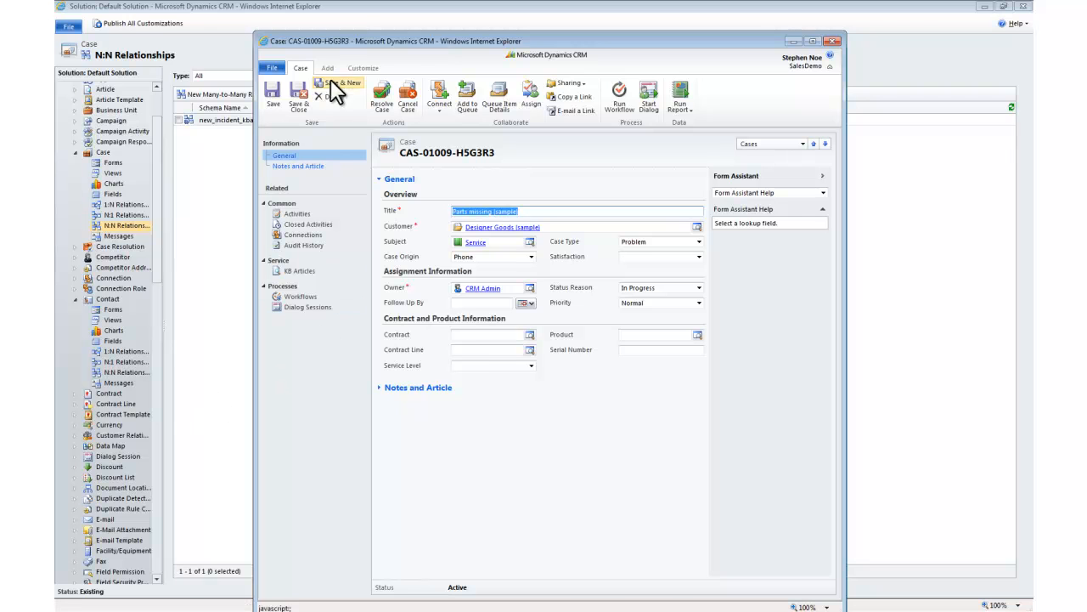
# Add the existing articles Return Authorization, Order Shipping time and Booking Overhauling Service to the open case's KB Articles
pyautogui.click(299, 271)
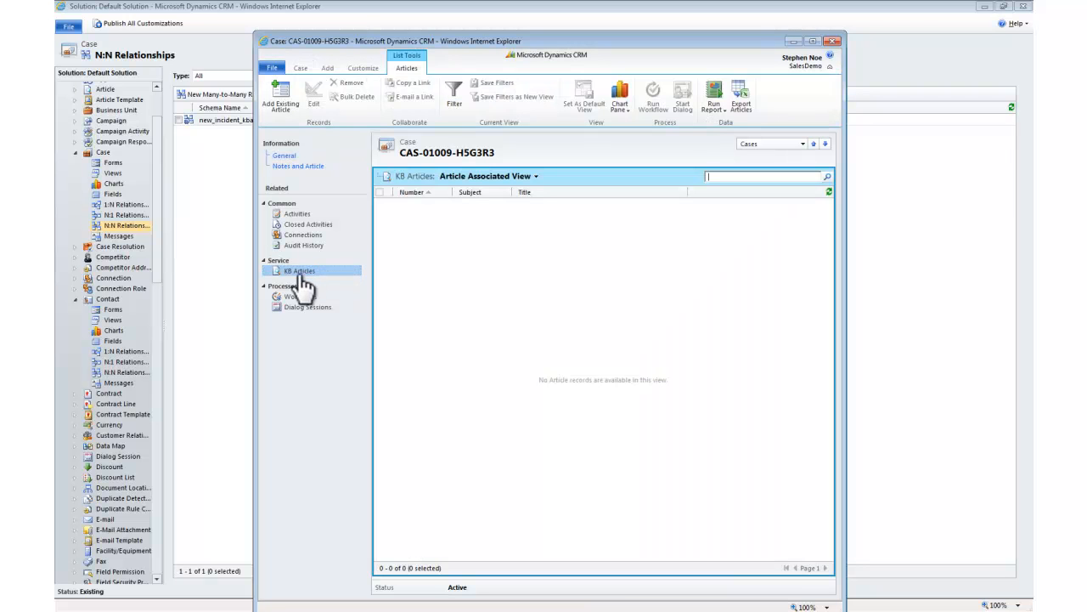
pyautogui.click(284, 93)
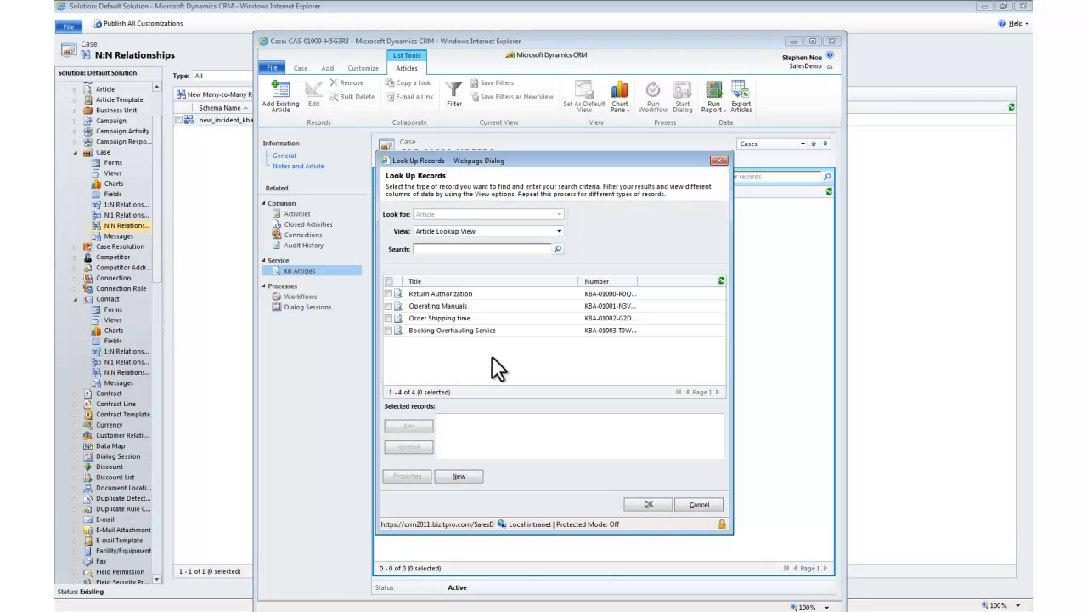
pyautogui.click(478, 293)
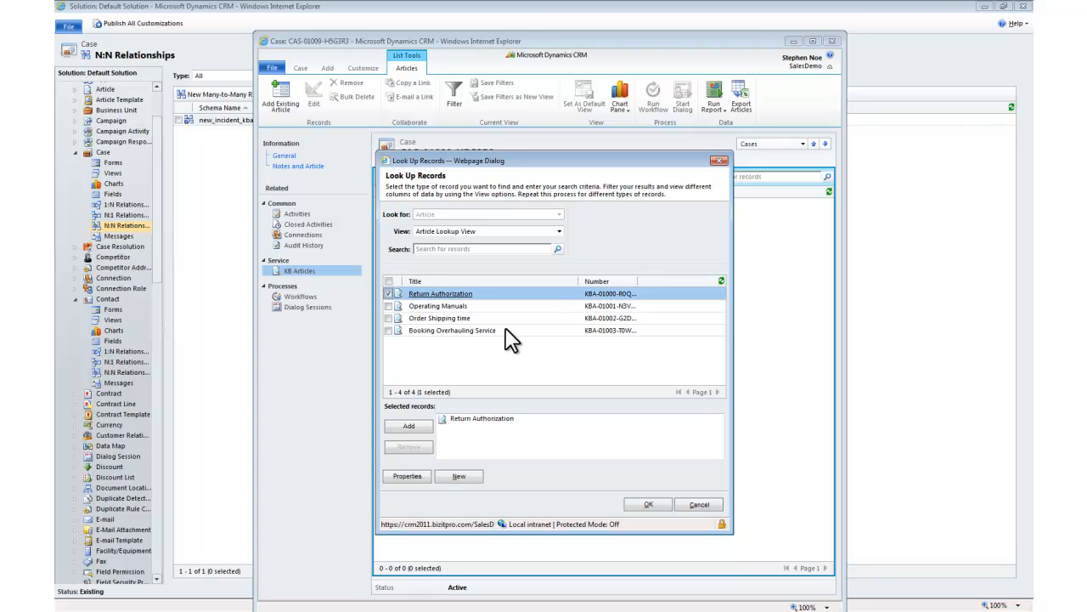
pyautogui.click(492, 317)
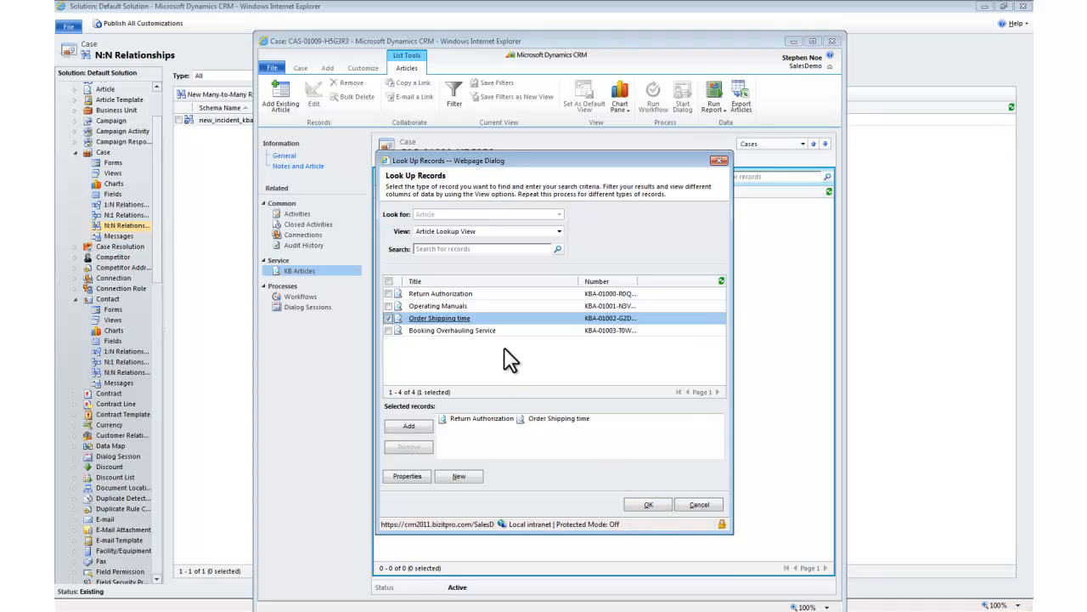
pyautogui.click(508, 331)
pyautogui.click(649, 504)
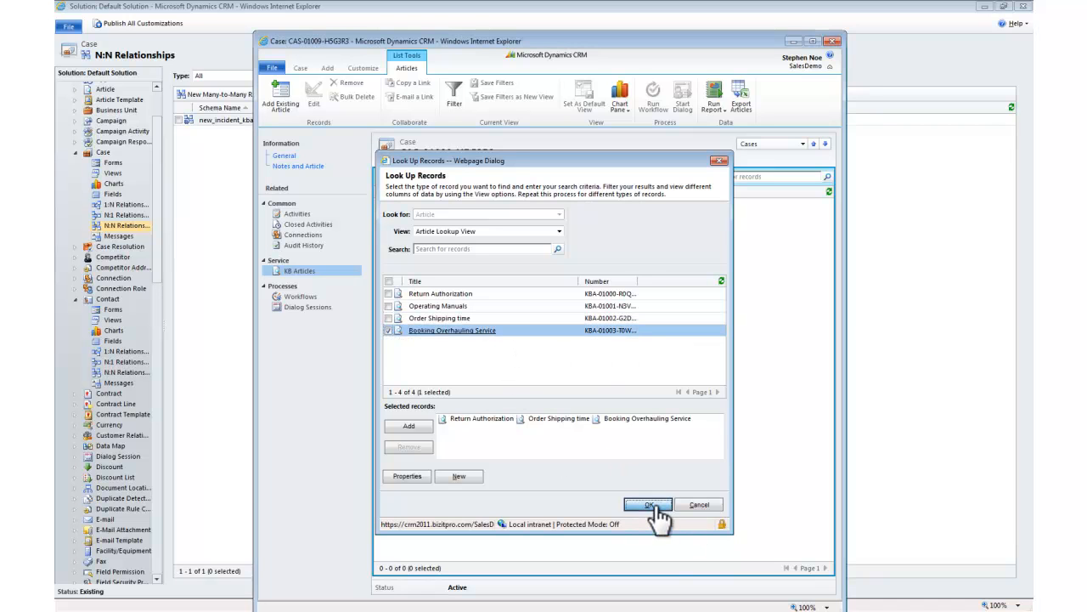